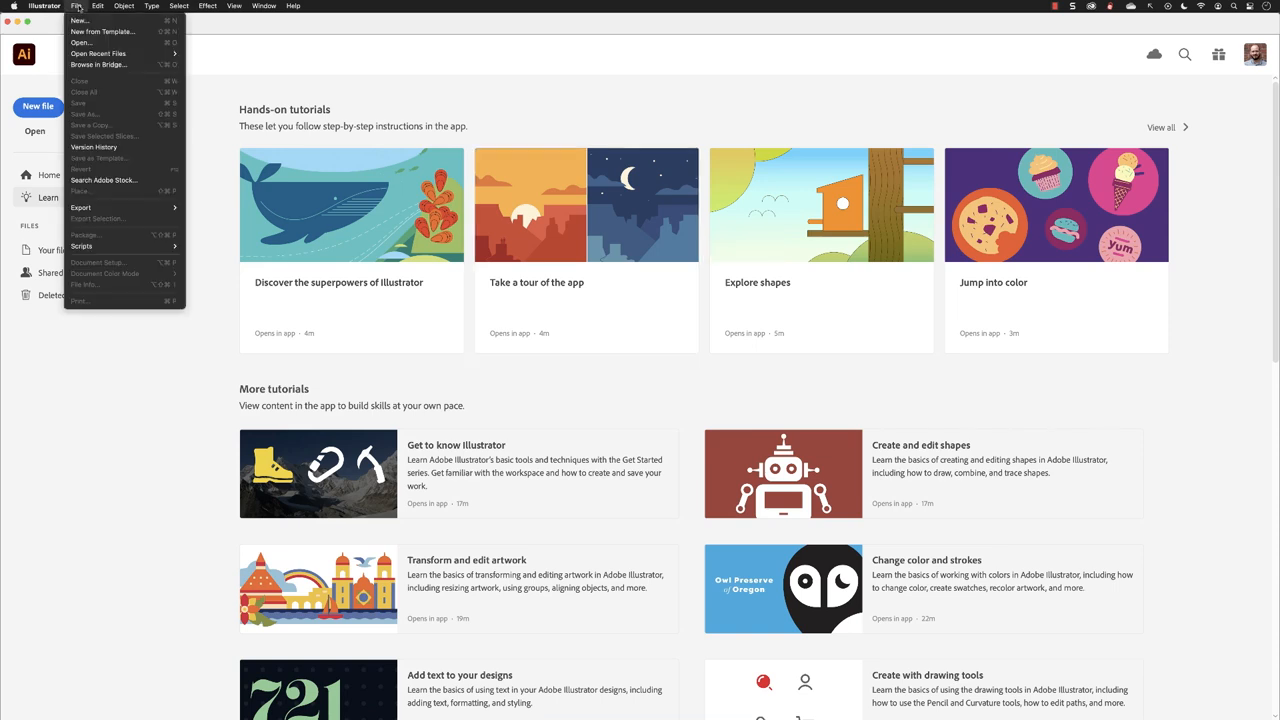
Open Posters_01.ai from the Working folder via File > Open.
left_click(85, 42)
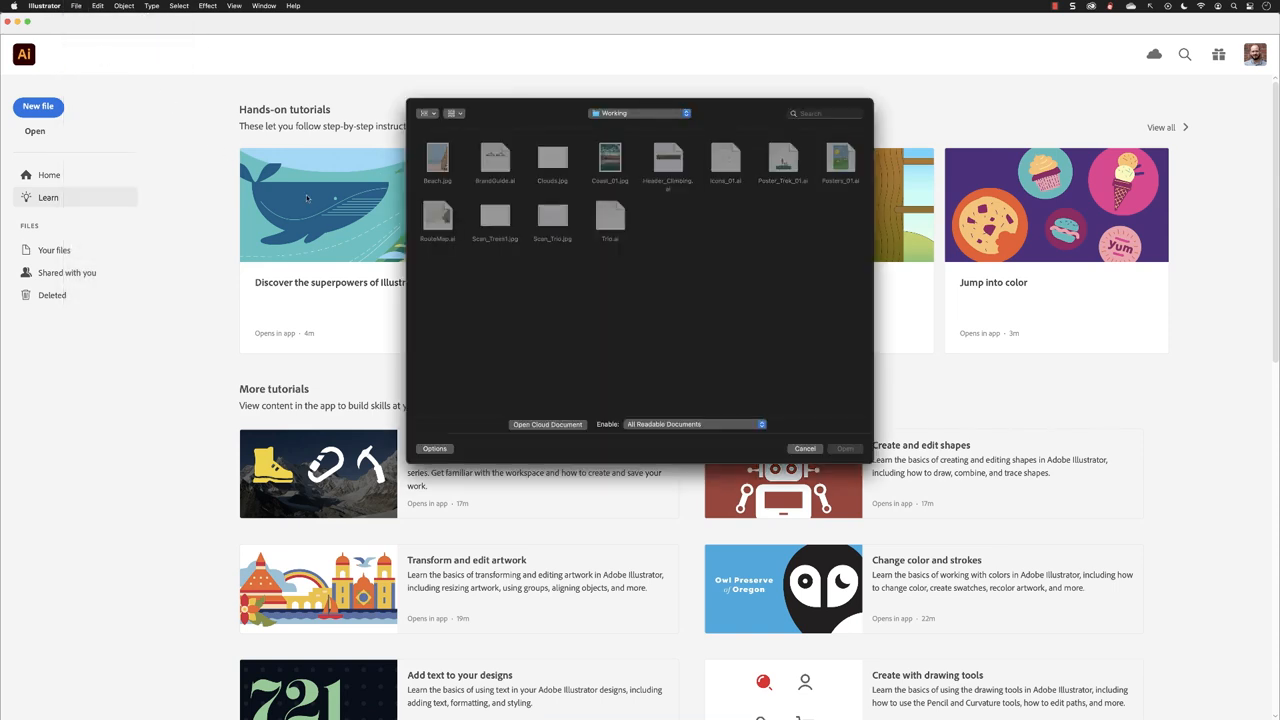
left_click(845, 158)
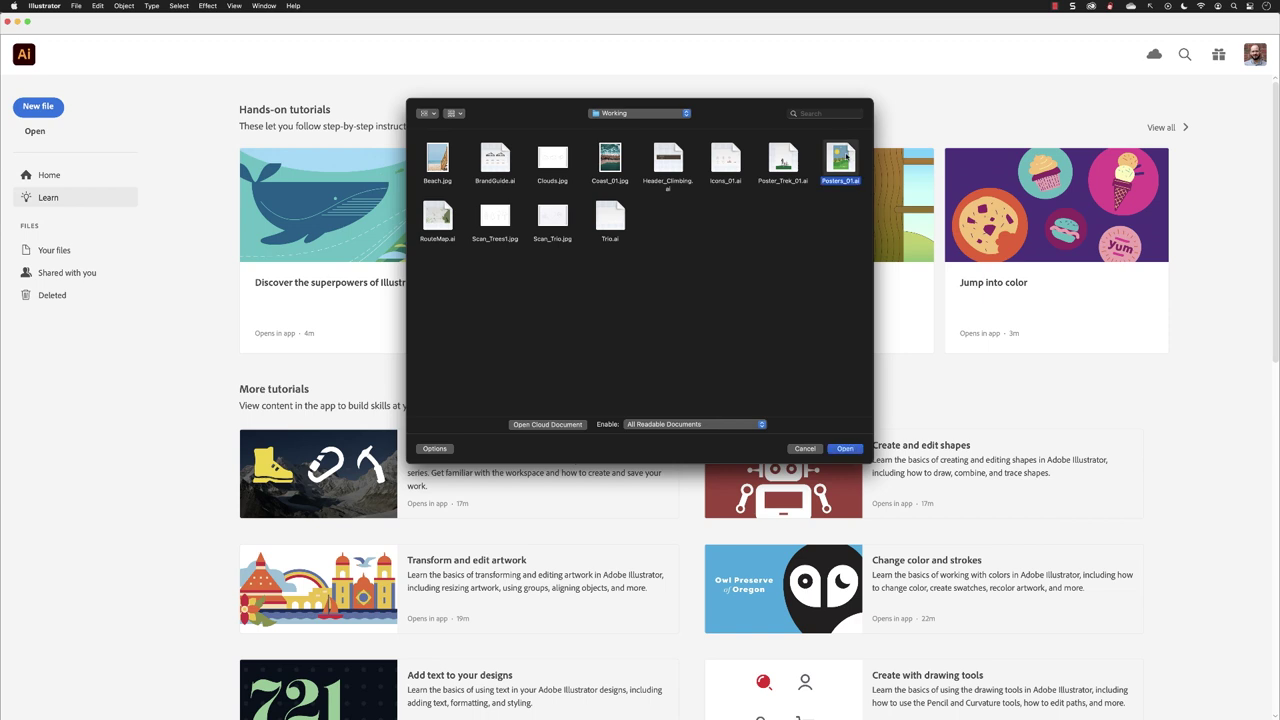
left_click(843, 449)
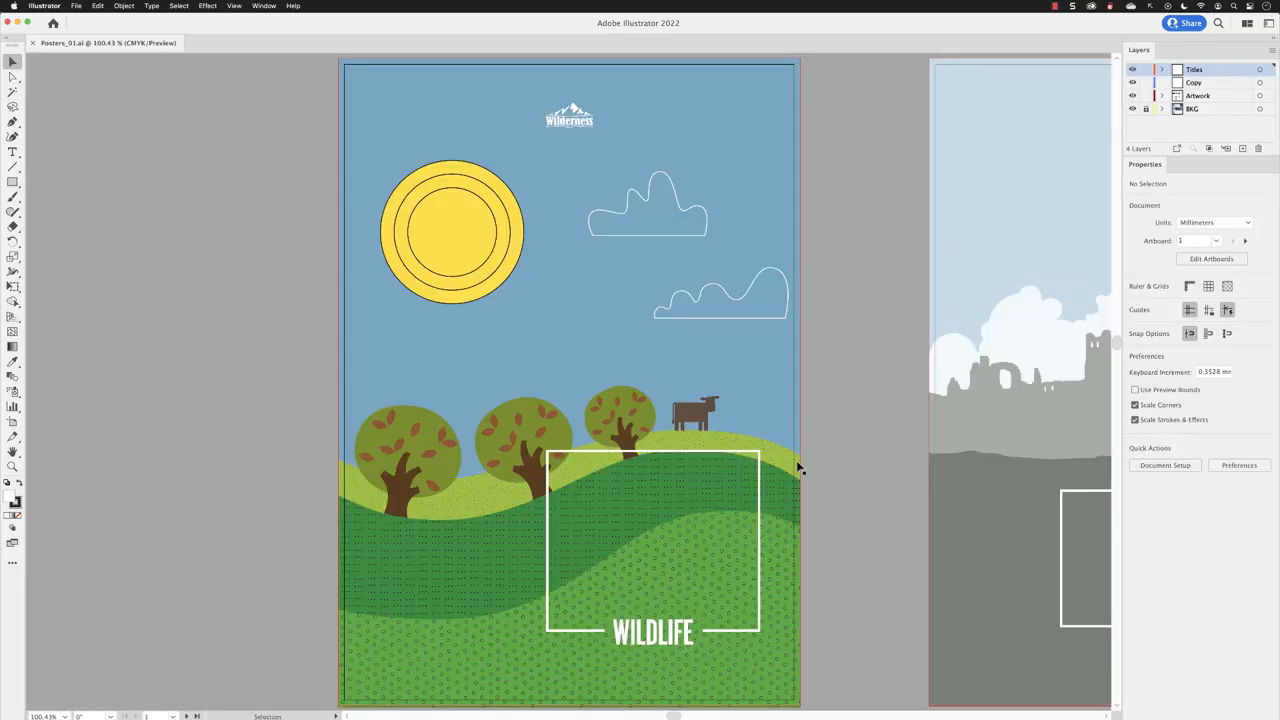
Jump to artboard 4 Explore from the status-bar artboard navigation list.
left_click(175, 716)
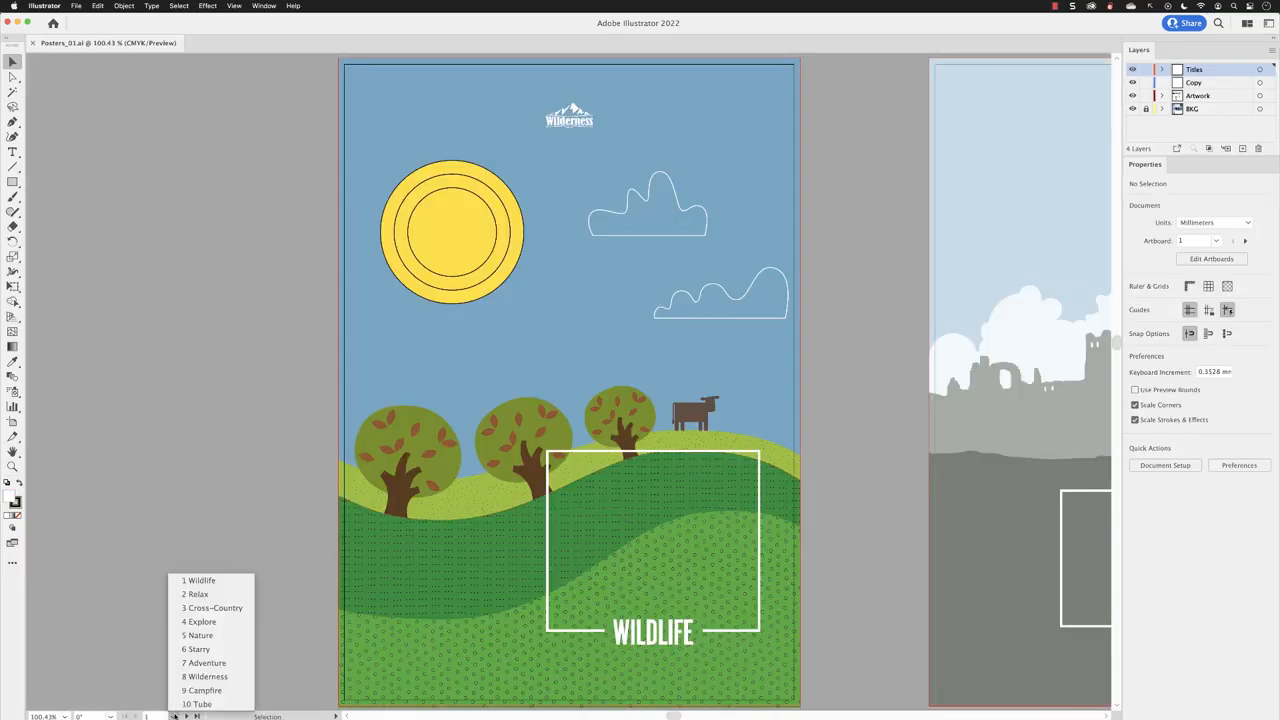
left_click(230, 622)
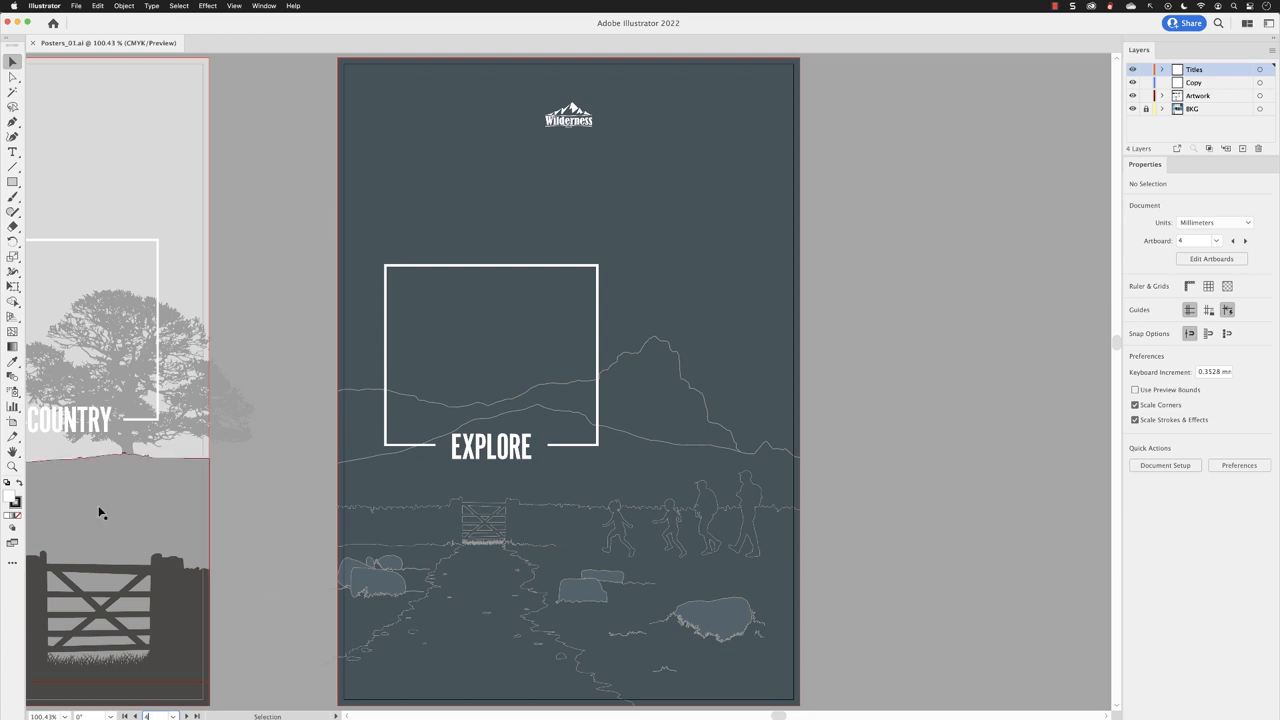
Zoom in on the gate and walking figures, centre them, and return to the Selection tool.
left_click(13, 467)
left_click(521, 527)
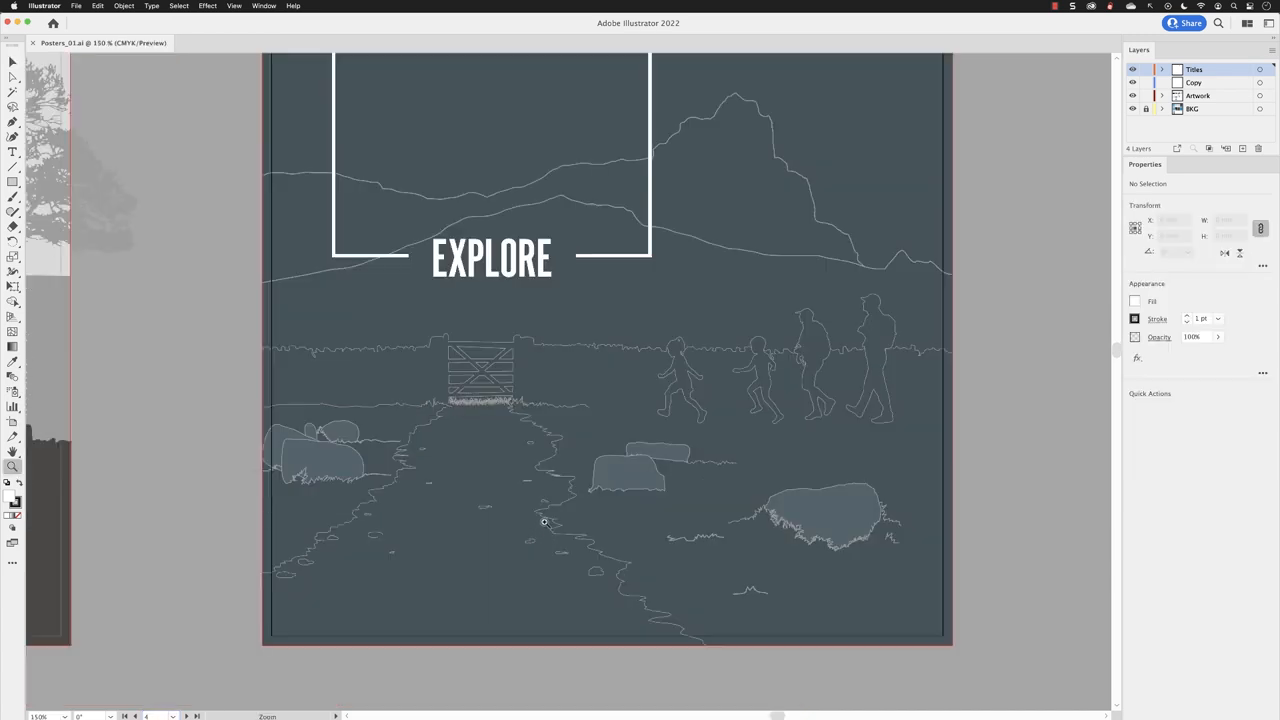
left_click(560, 440)
left_click(562, 330)
left_click(576, 301)
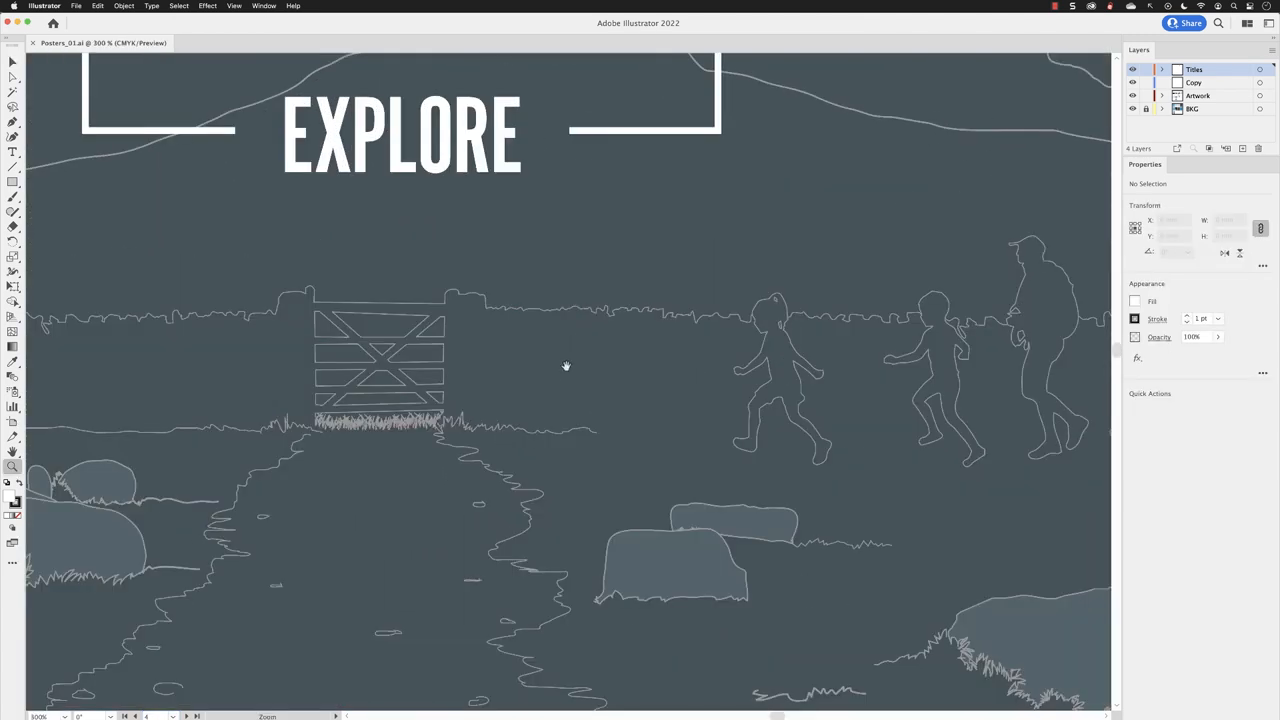
left_click_drag(566, 363, 698, 377)
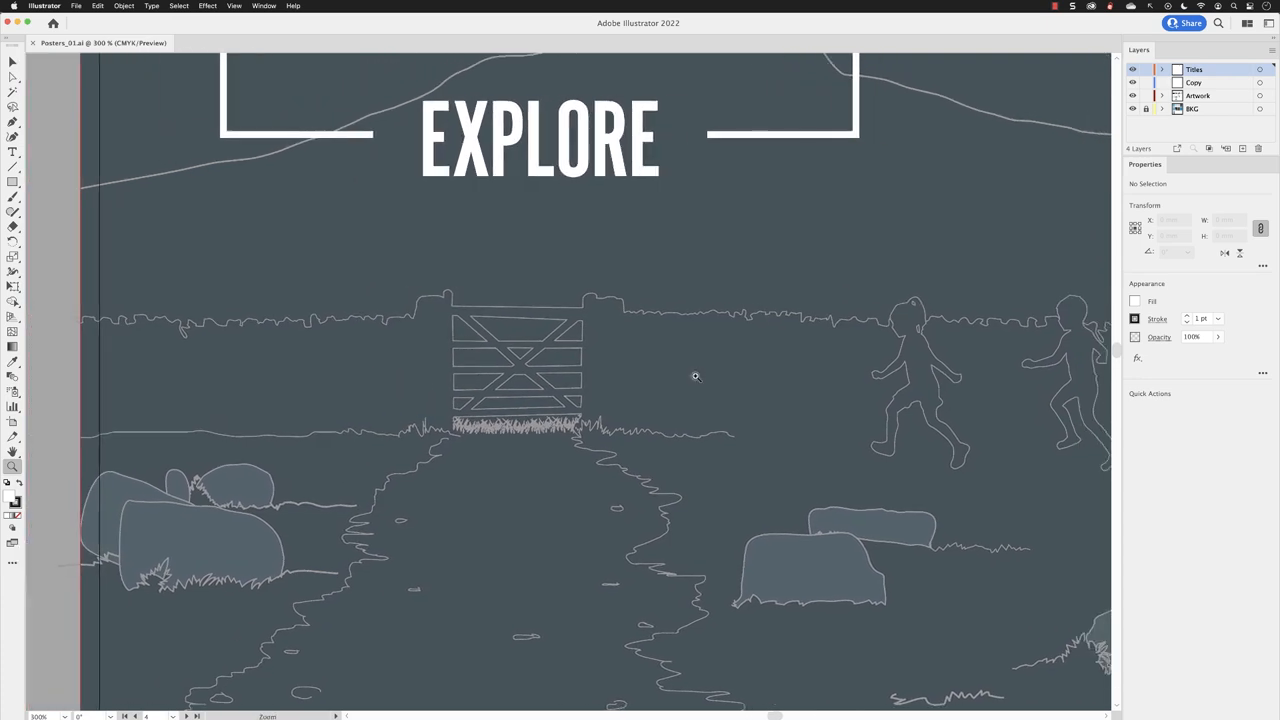
key("v")
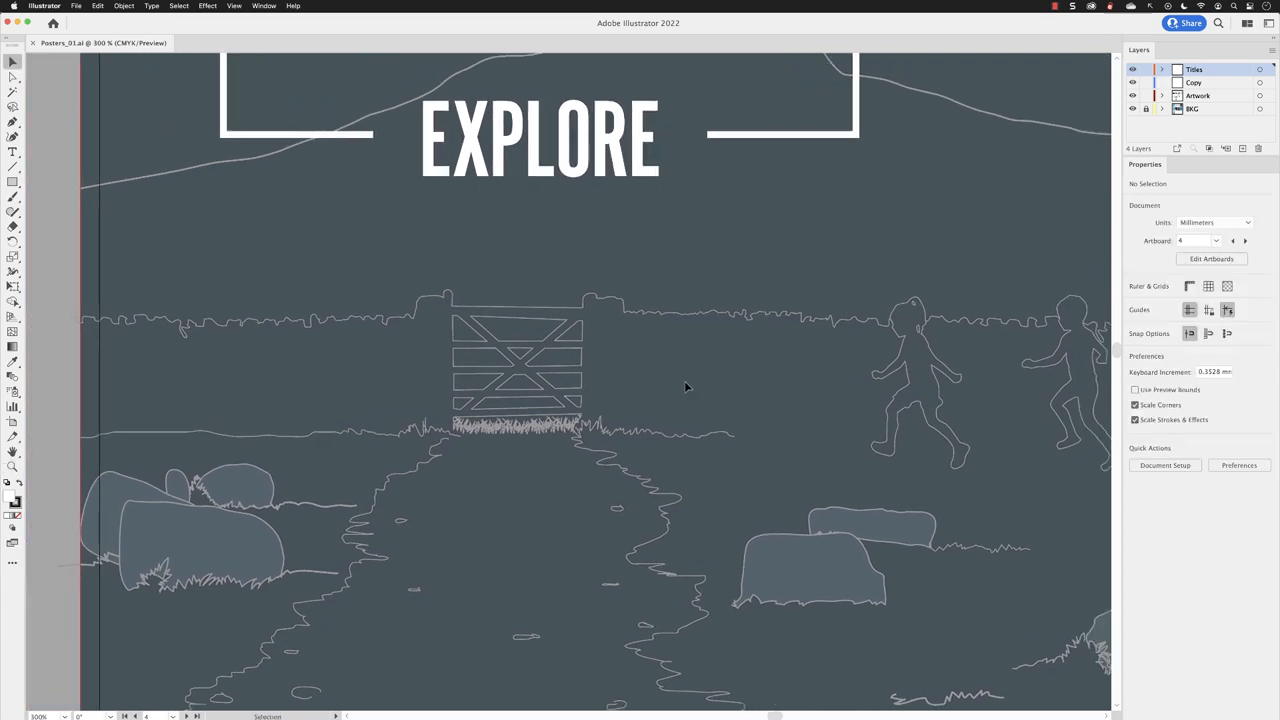
Select the grass path right of the gate and zoom to about 600% on it.
left_click(700, 436)
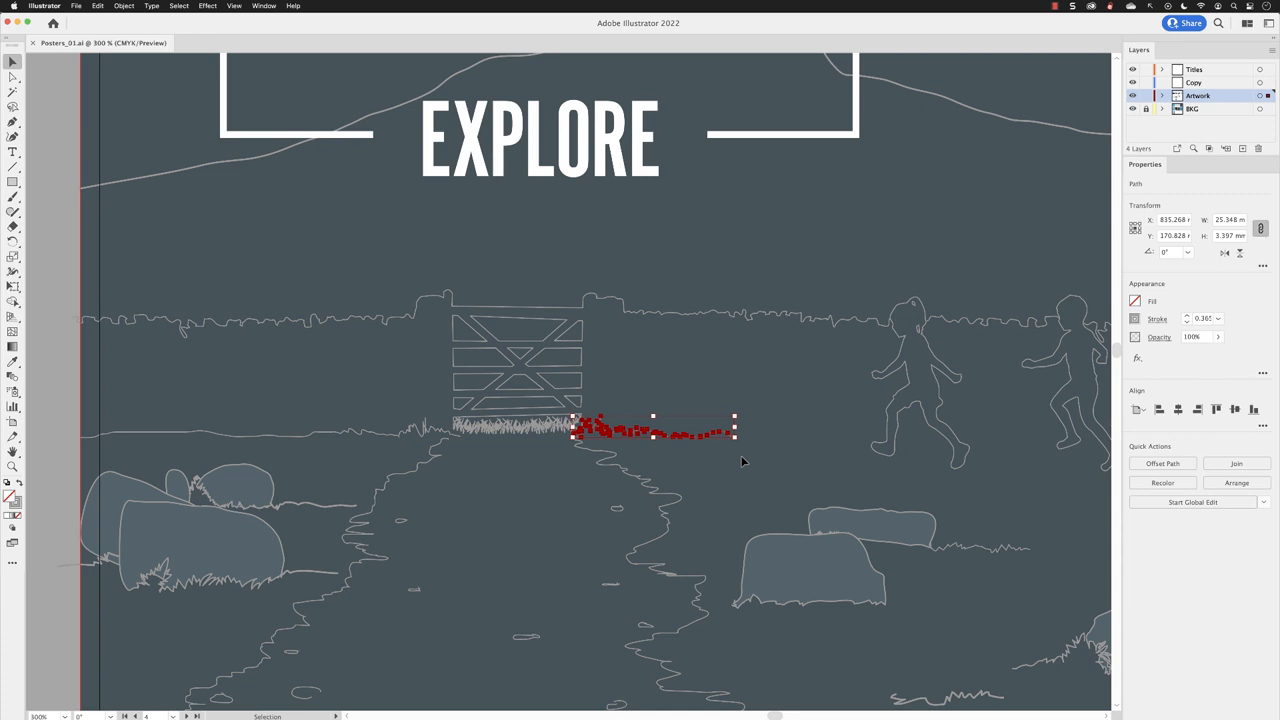
left_click(13, 465)
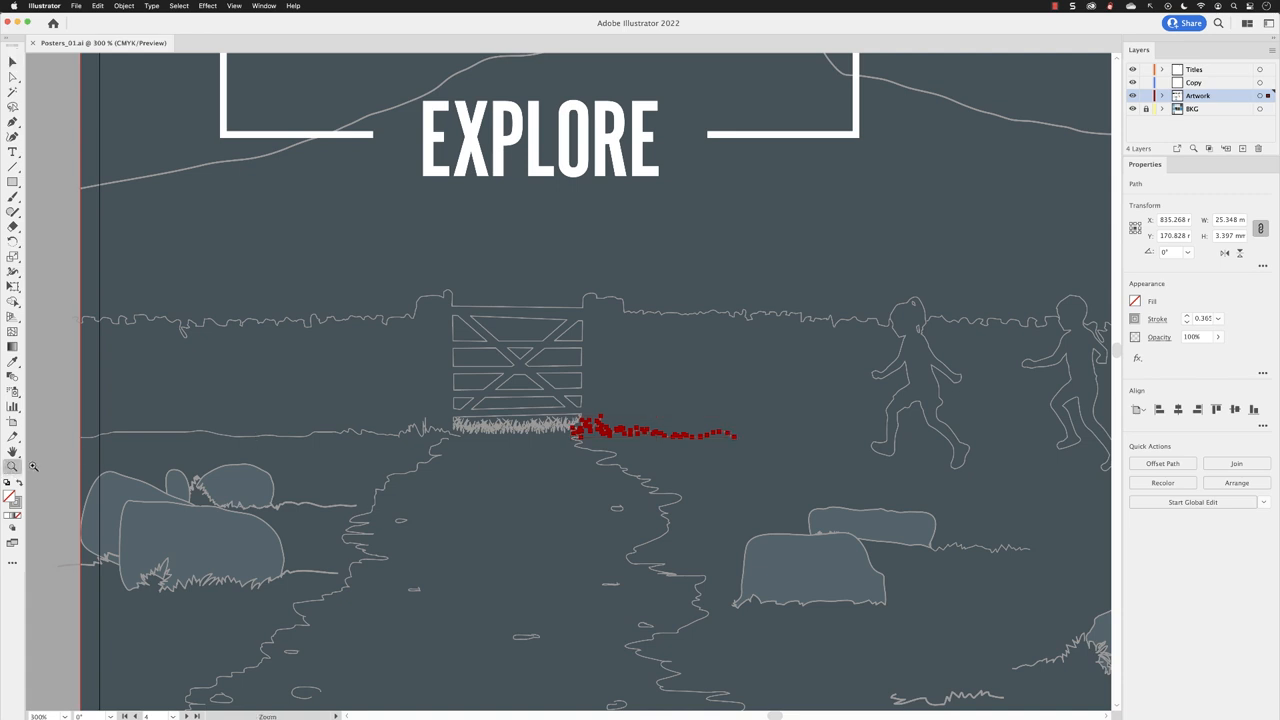
left_click(690, 438)
left_click_drag(540, 360, 468, 420)
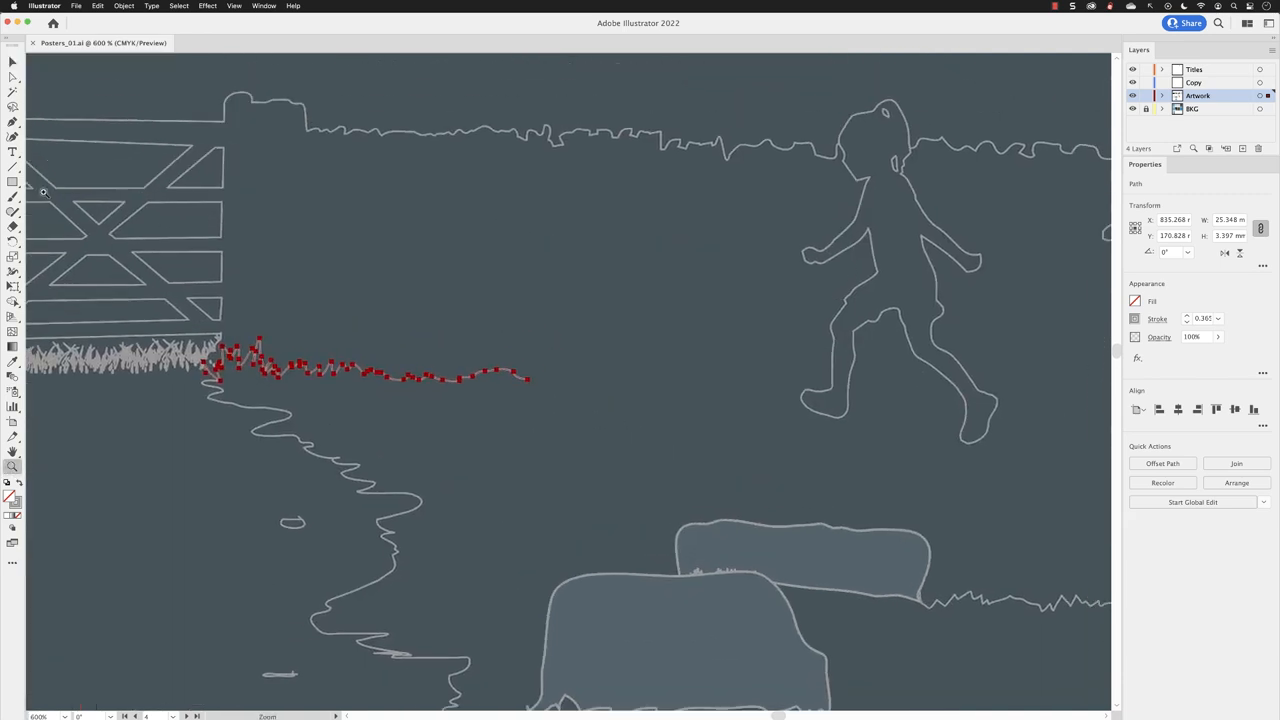
Switch to the Pencil tool from the Shaper flyout and select the grass line for extending.
left_click(13, 212)
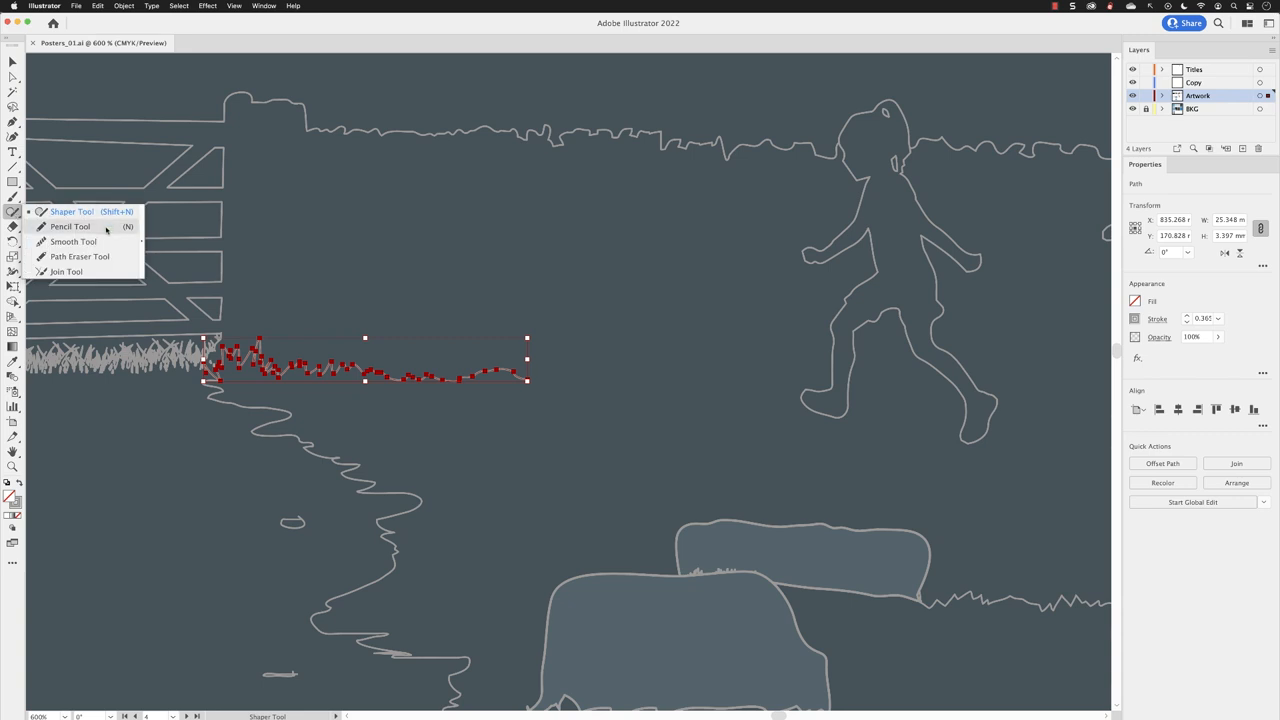
left_click(107, 229)
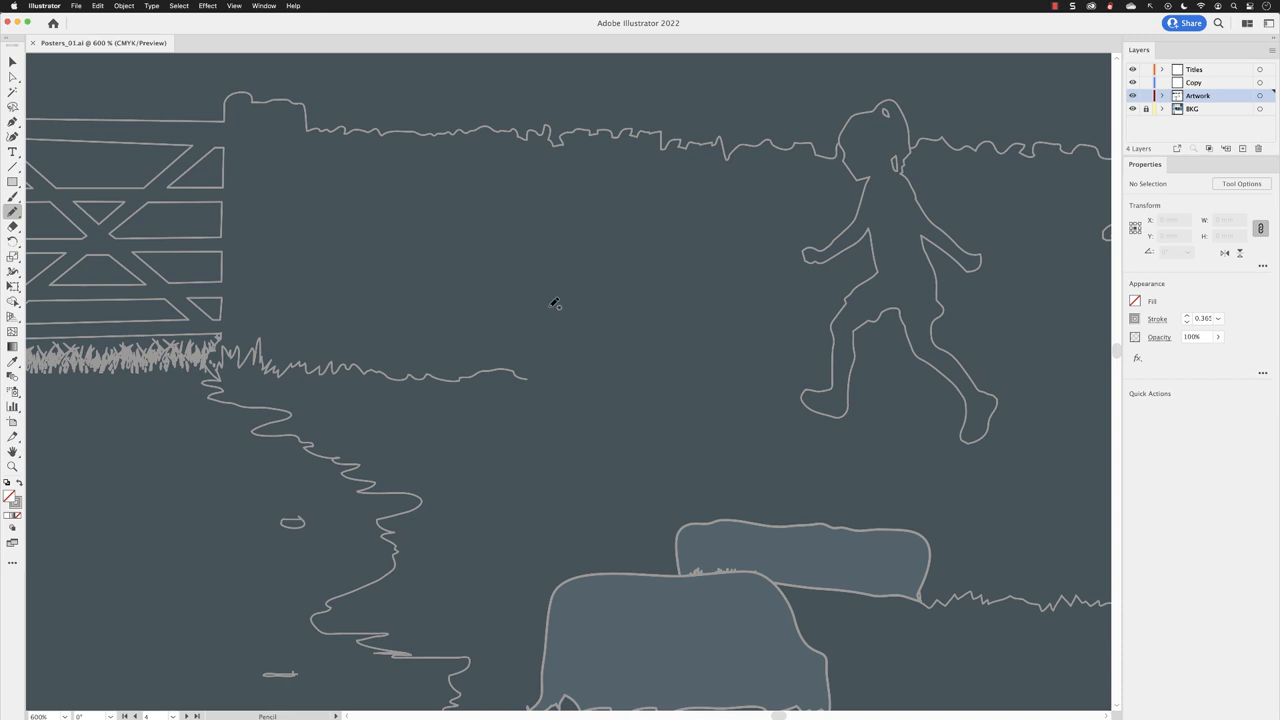
left_click(522, 378, "super")
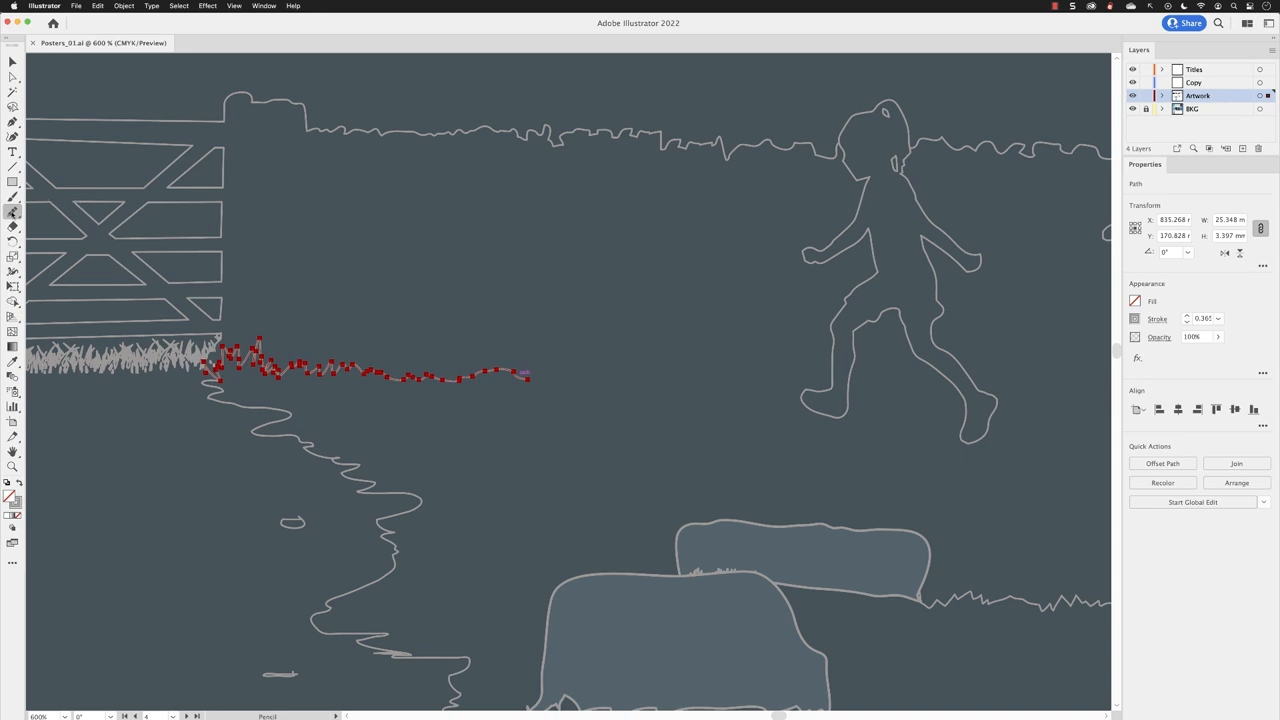
In Pencil Tool Options, try Fidelity at Accurate and Smooth, then leave it at the midpoint.
double_click(13, 211)
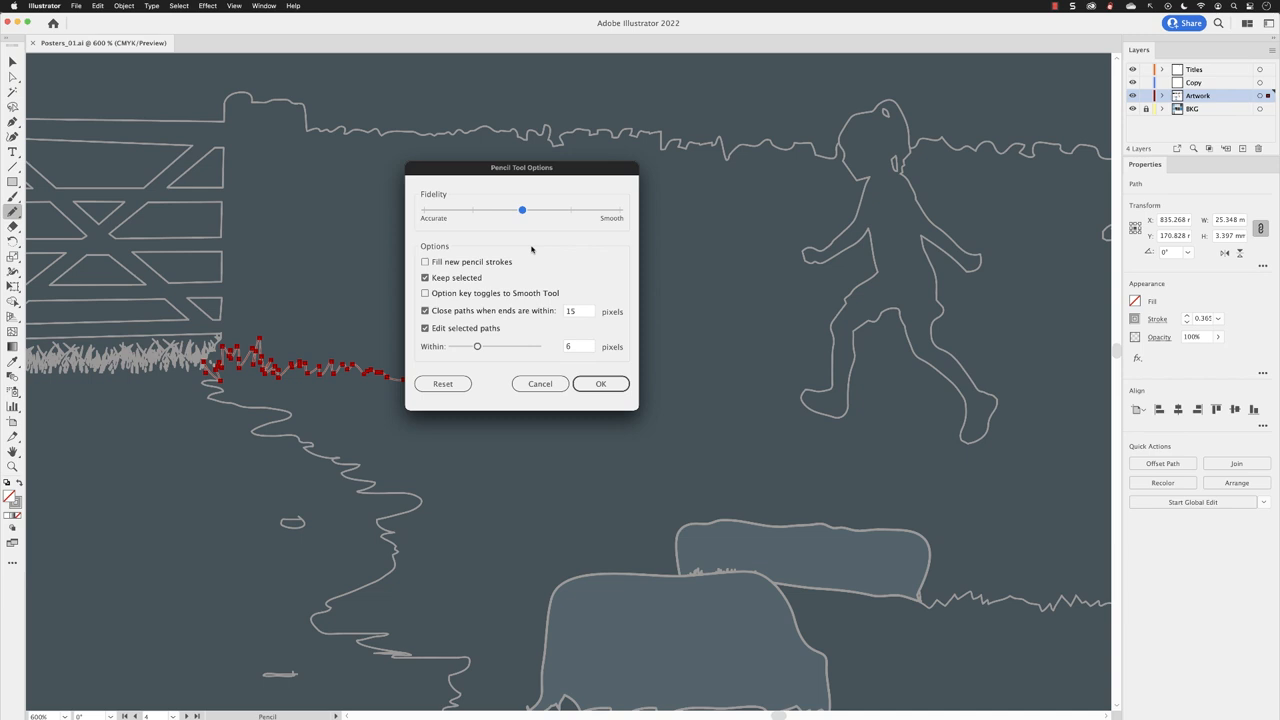
left_click_drag(521, 210, 449, 215)
left_click_drag(424, 211, 619, 211)
left_click_drag(619, 211, 522, 211)
left_click(600, 383)
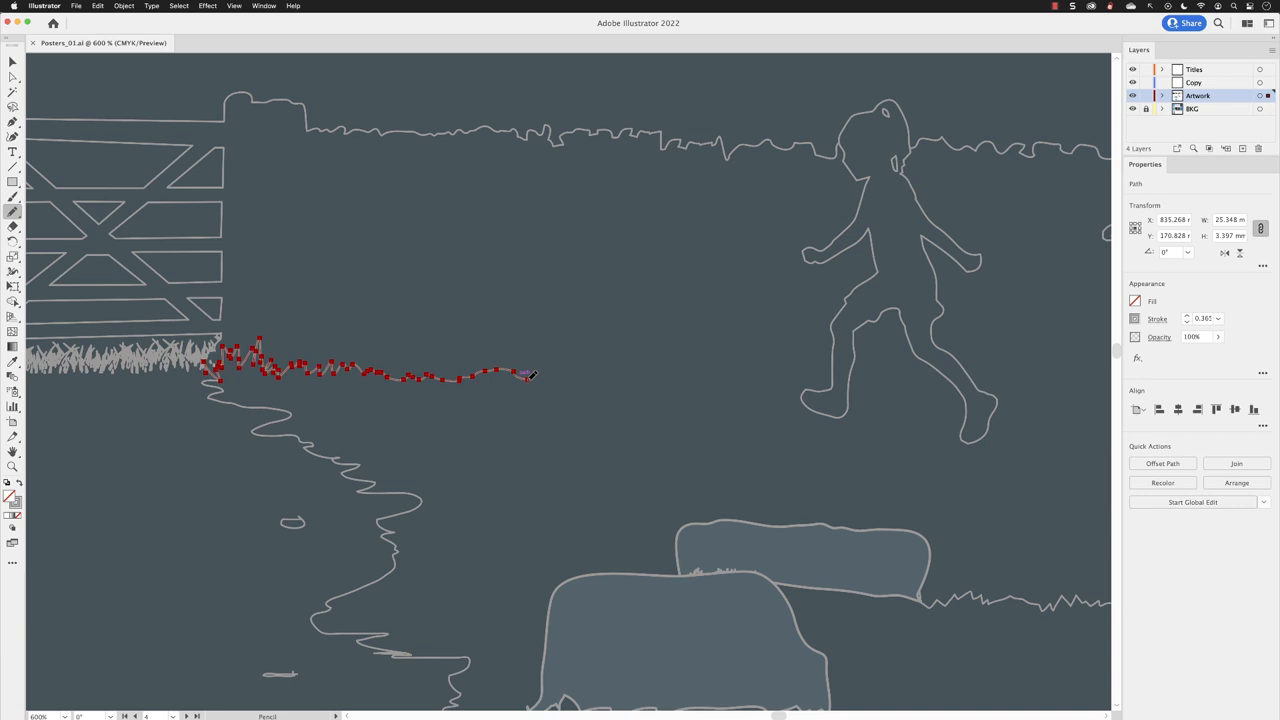
Extend the grass line rightward with two Pencil strokes at midpoint fidelity.
left_click_drag(532, 375, 585, 377)
left_click_drag(585, 377, 620, 378)
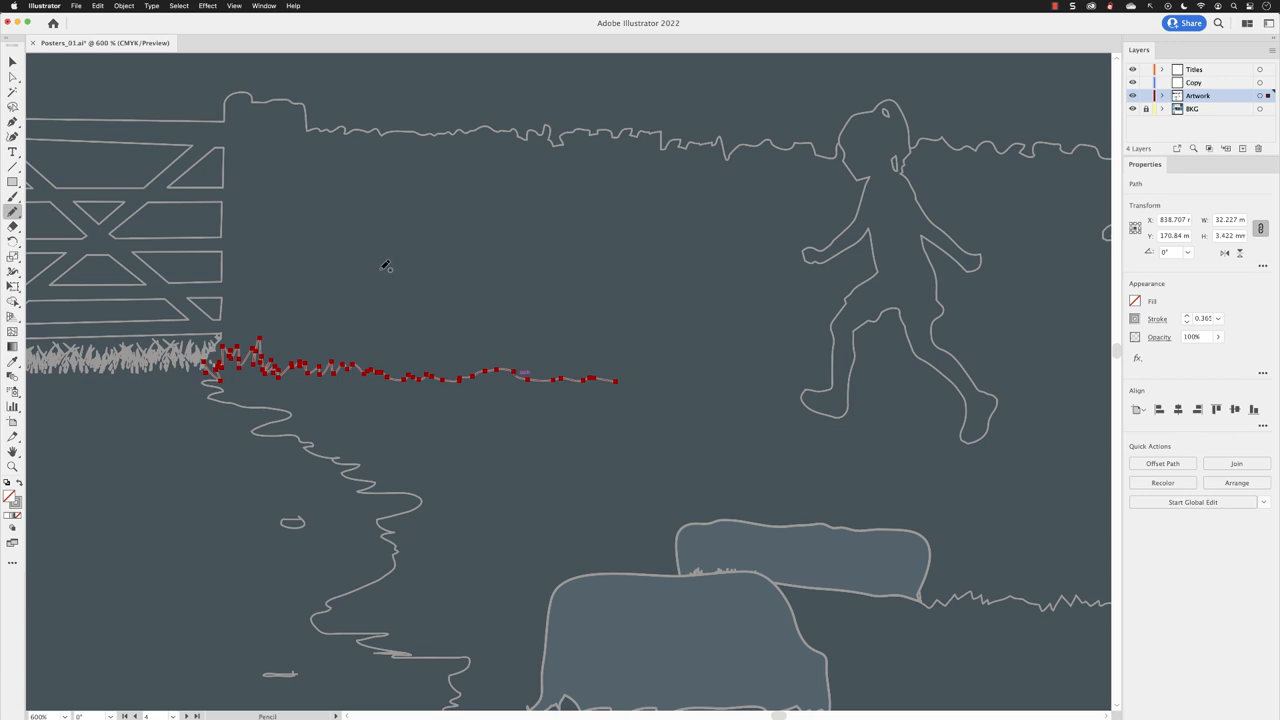
Set the Pencil's Fidelity fully to Accurate in Pencil Tool Options.
double_click(13, 213)
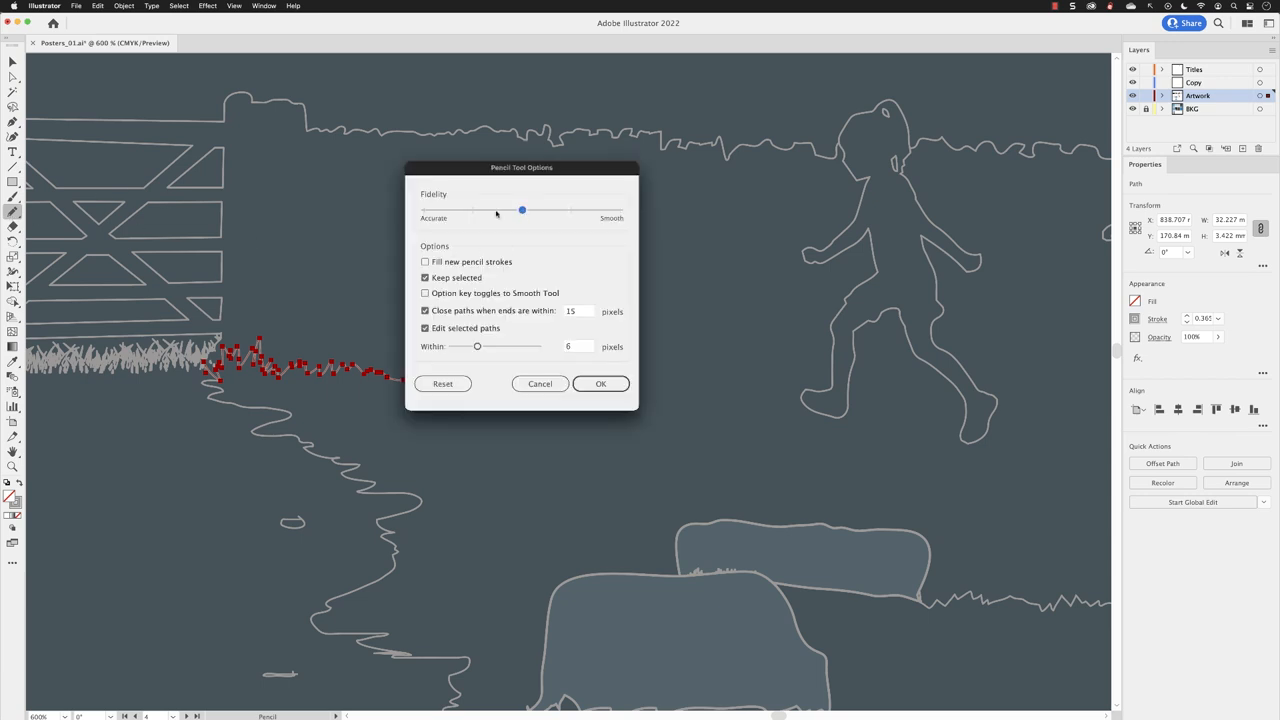
left_click_drag(496, 214, 412, 213)
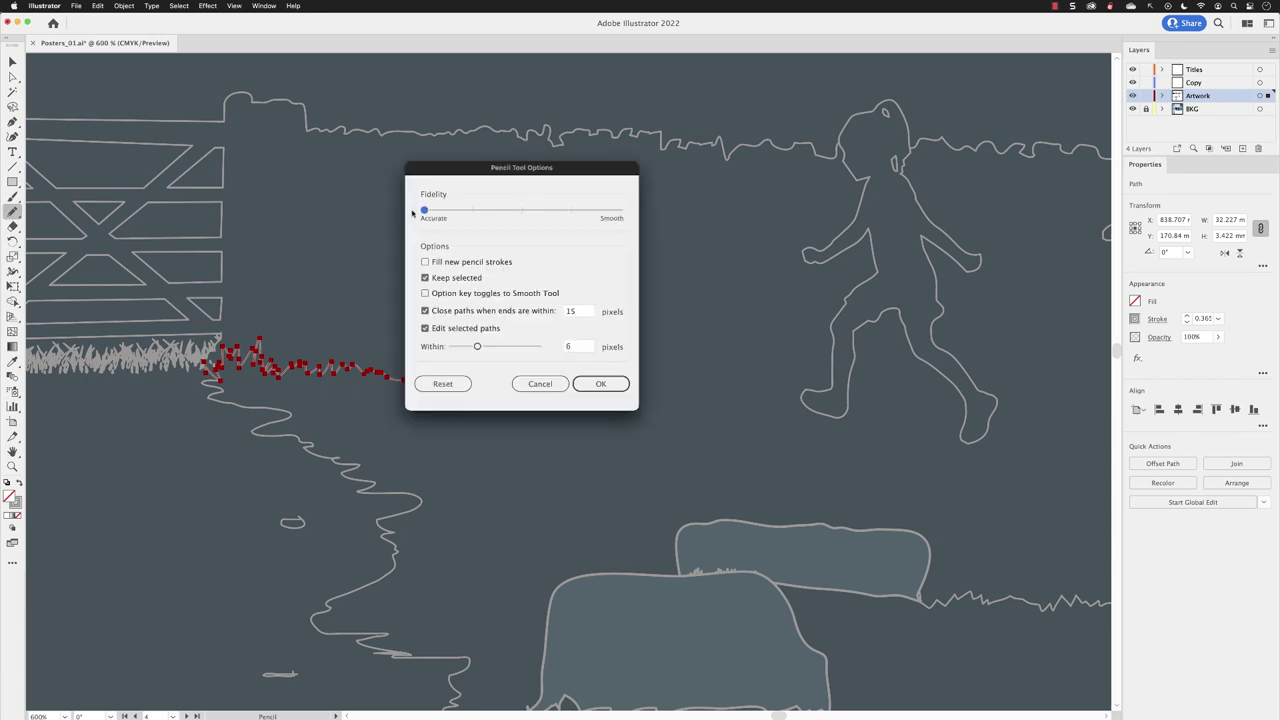
left_click(600, 383)
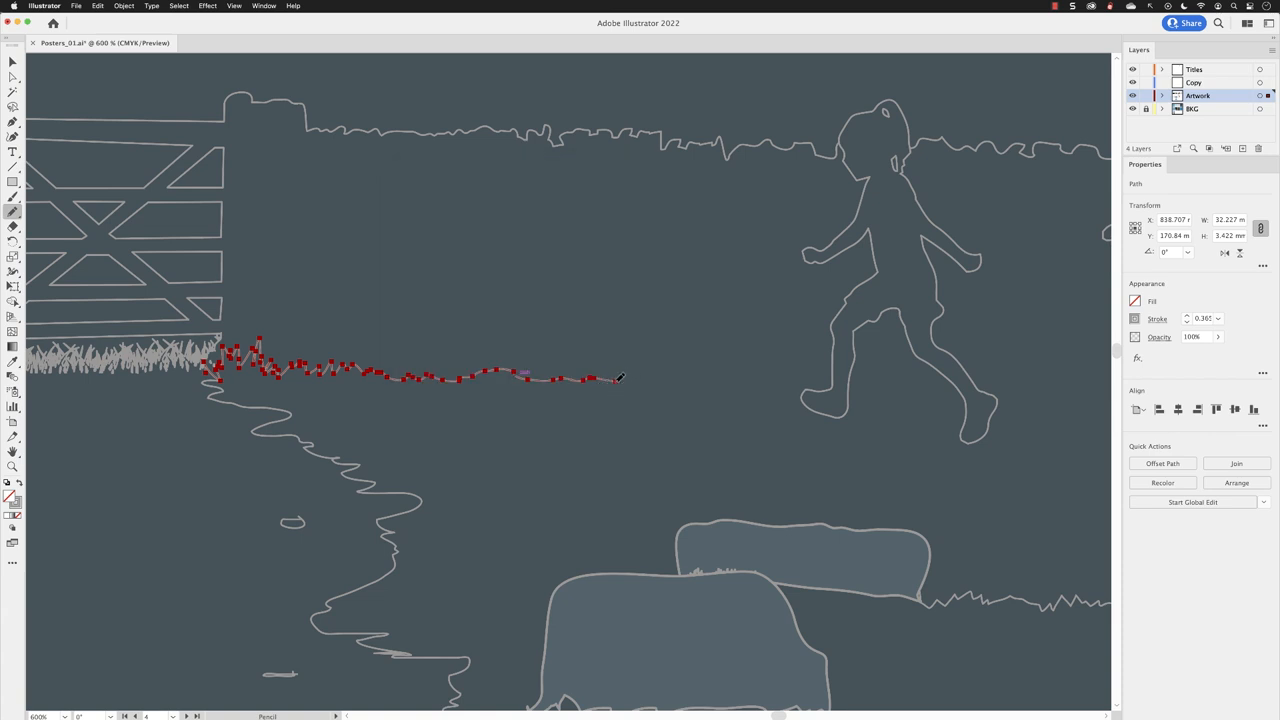
Draw a jagged, detailed extension of the grass line at Accurate fidelity and pan rightward.
left_click_drag(620, 378, 746, 382)
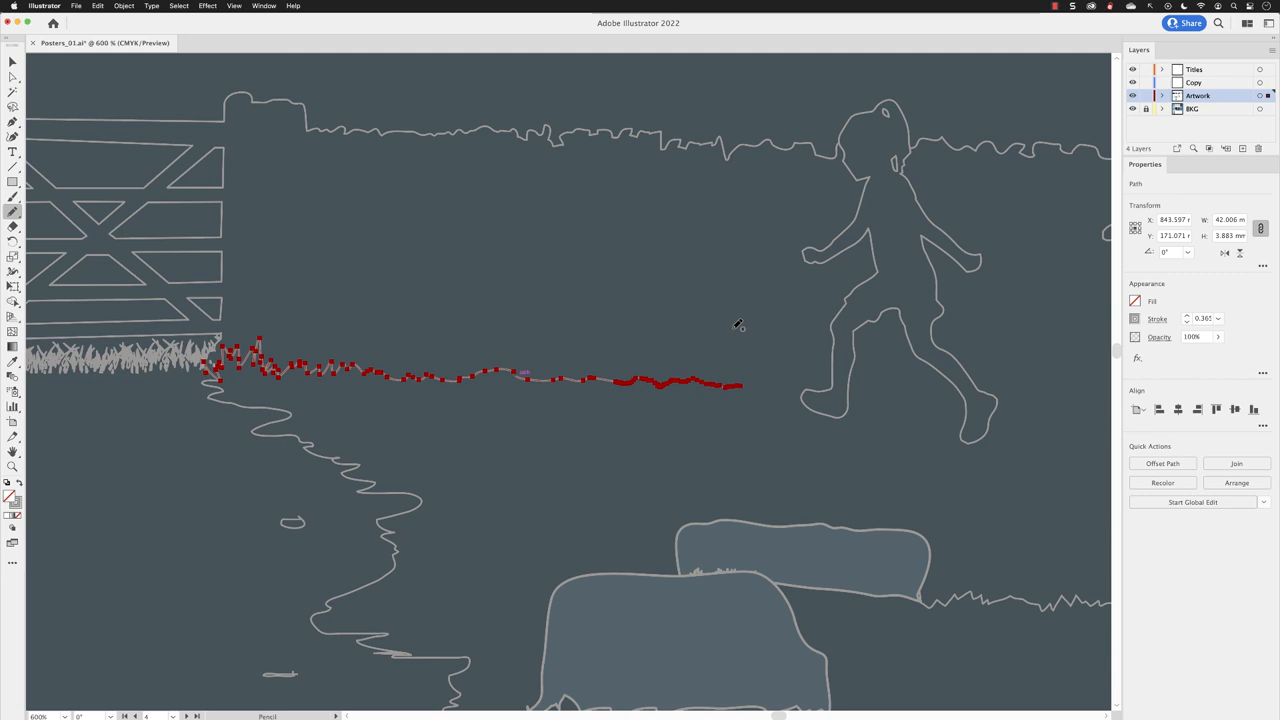
left_click_drag(738, 324, 404, 330)
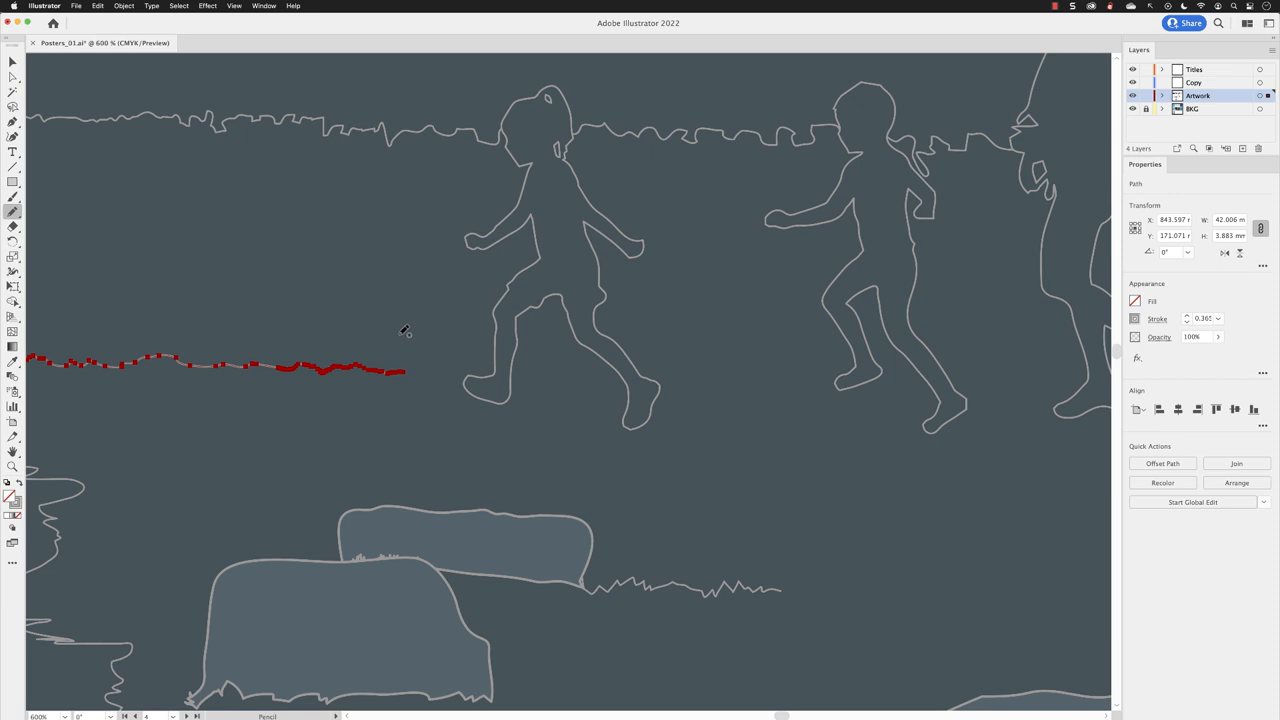
Return the Pencil's Fidelity to the midpoint in Pencil Tool Options.
double_click(14, 211)
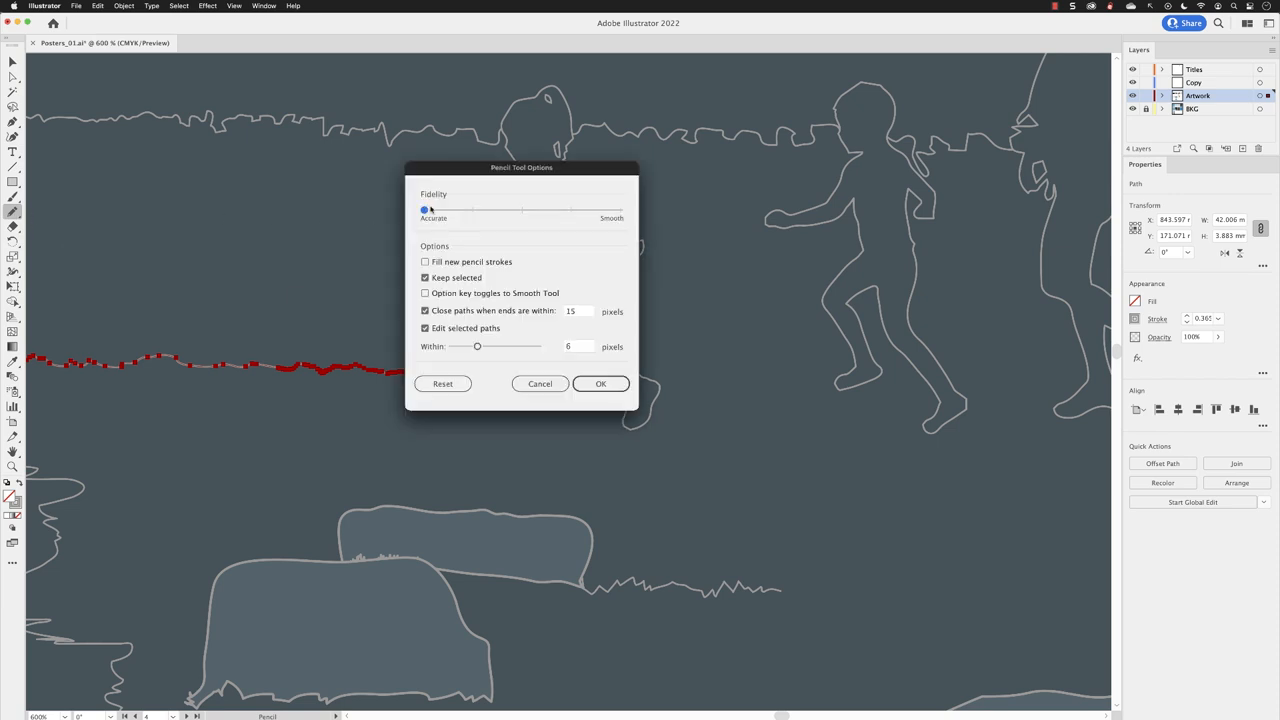
left_click_drag(425, 210, 518, 213)
left_click(521, 212)
left_click(598, 383)
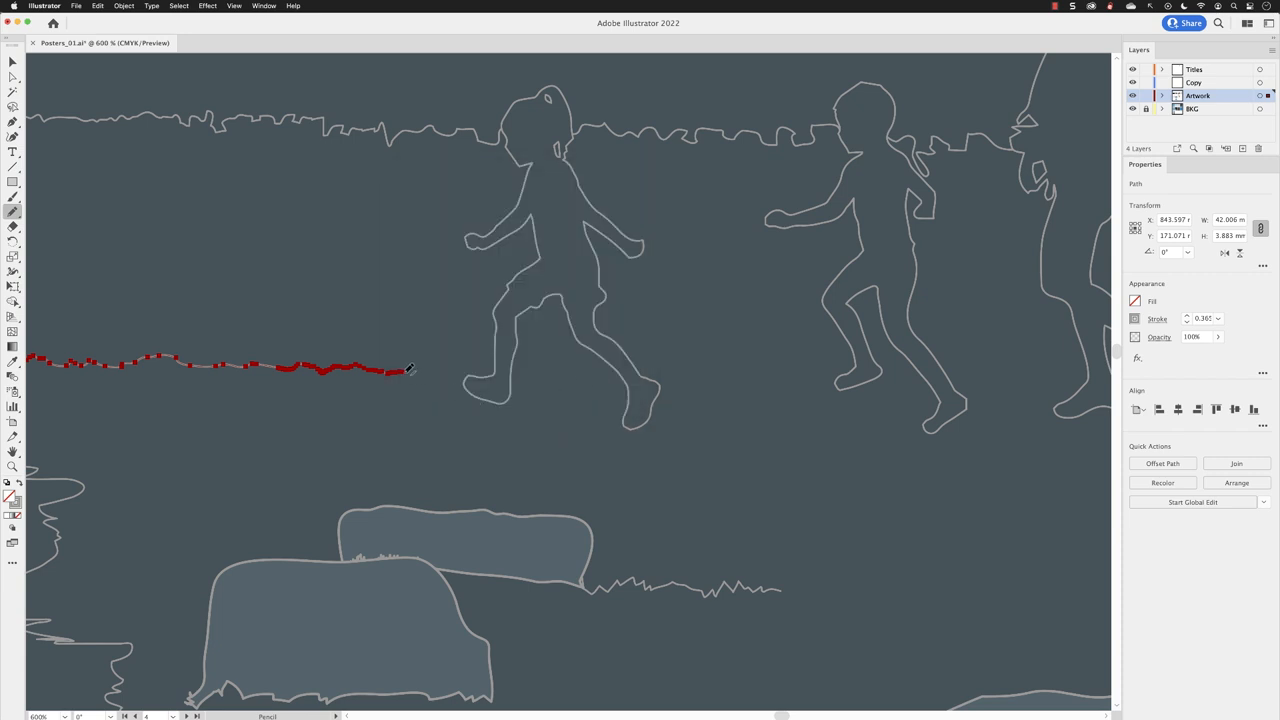
Extend the grass line with a smoother stroke until it reaches the running child's foot.
left_click_drag(413, 370, 562, 370)
Deselect via Select > Deselect, then pick the full grass line with Direct Selection to reveal its anchor points.
left_click(179, 6)
left_click(193, 42)
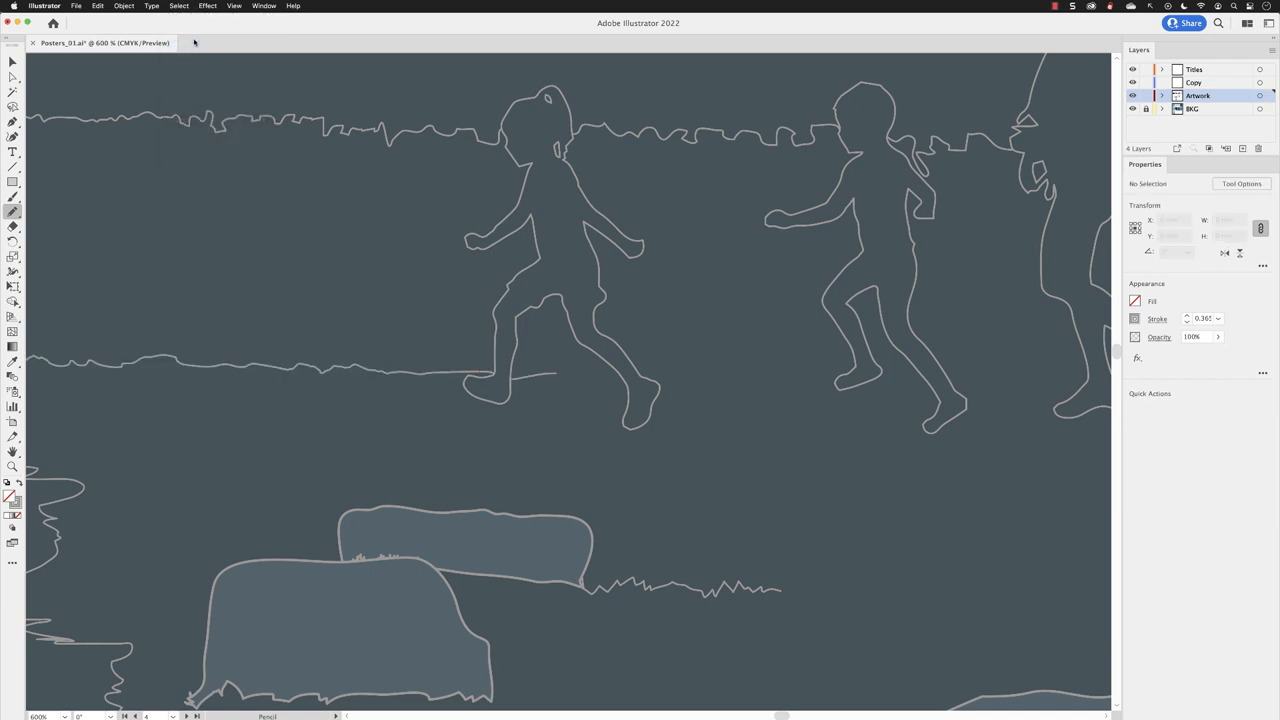
left_click_drag(440, 352, 746, 368)
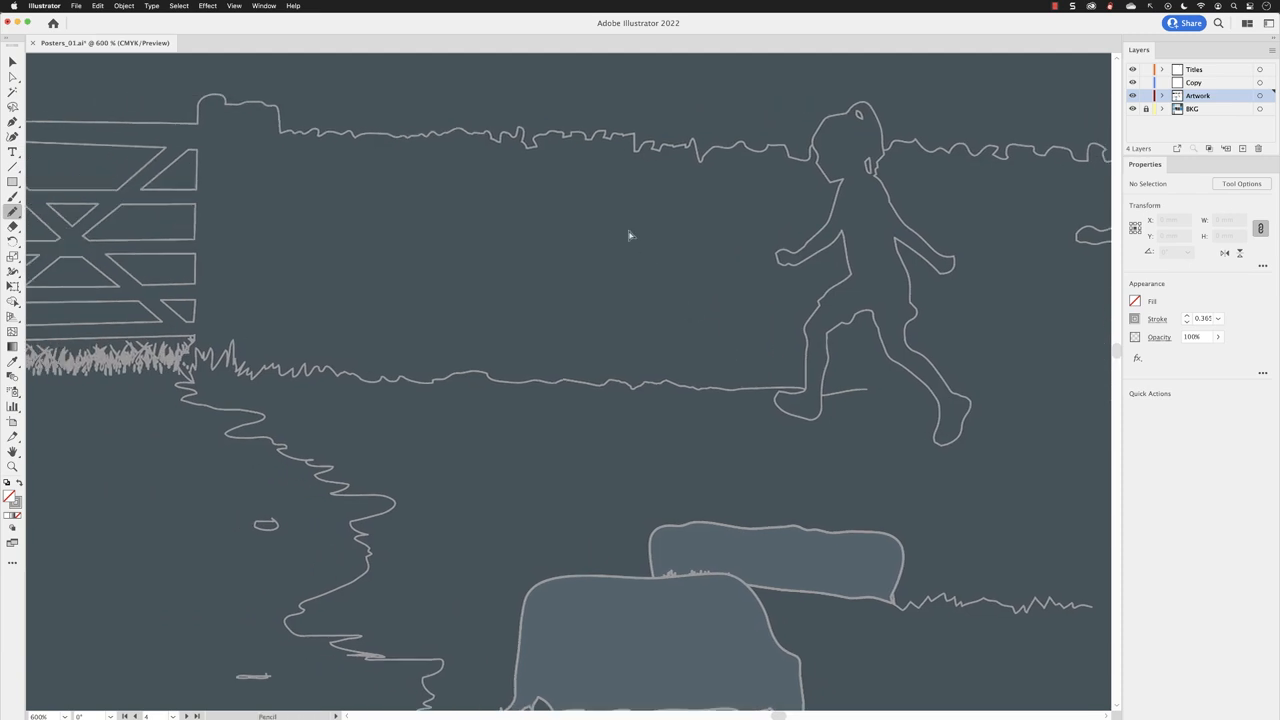
key("a")
left_click(598, 385)
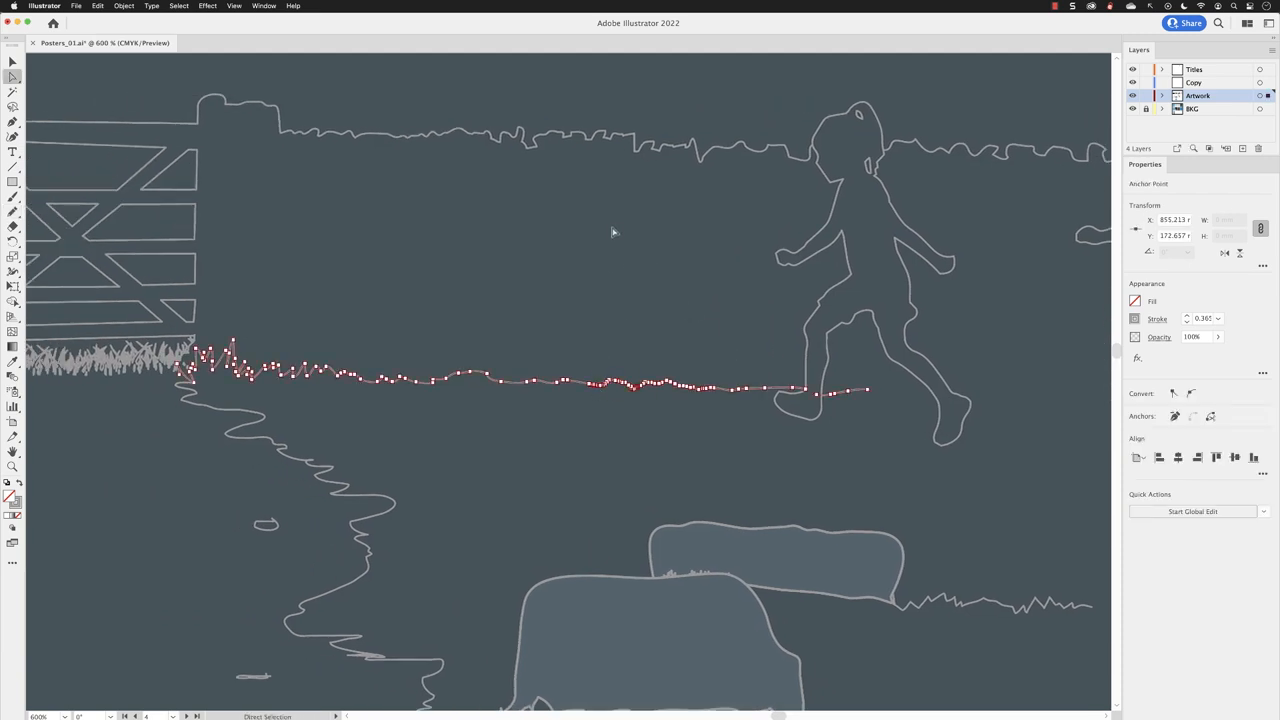